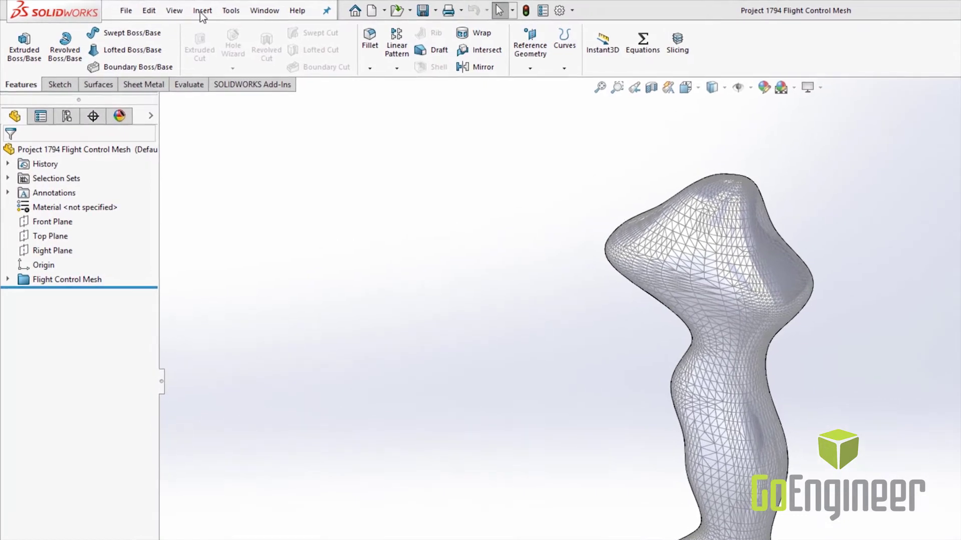
left_click(202, 10)
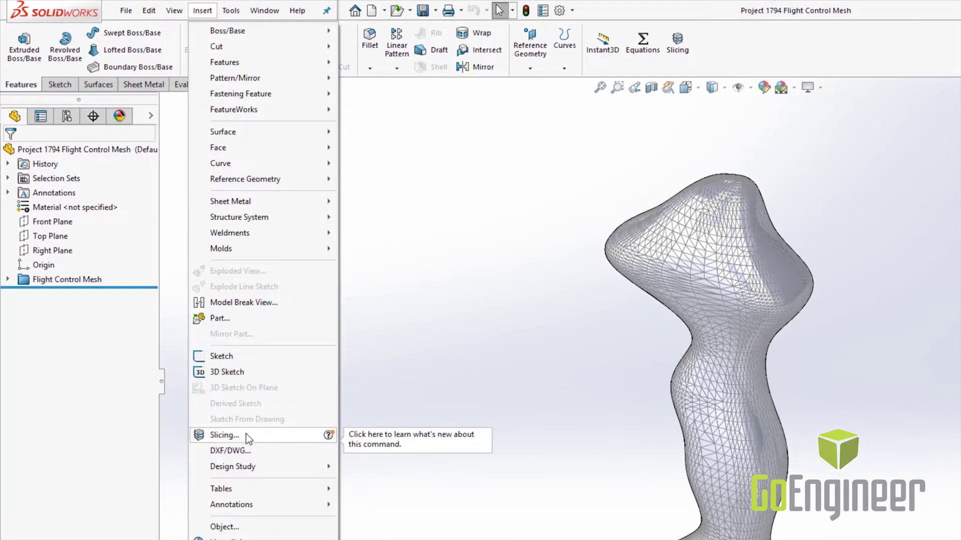
left_click(632, 163)
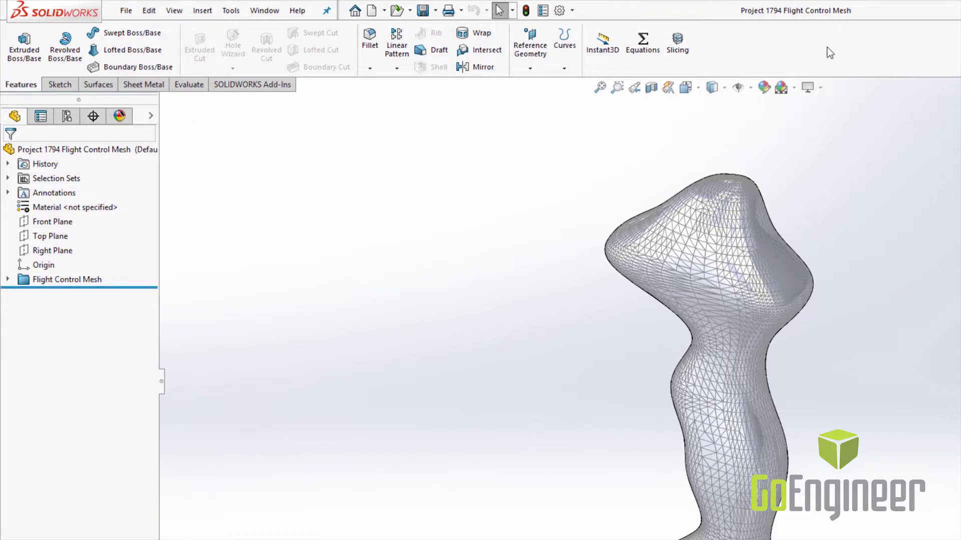
Search the commands for "slicin", add the Slicing command to the Features toolbar, and remove that duplicate again
left_click(844, 11)
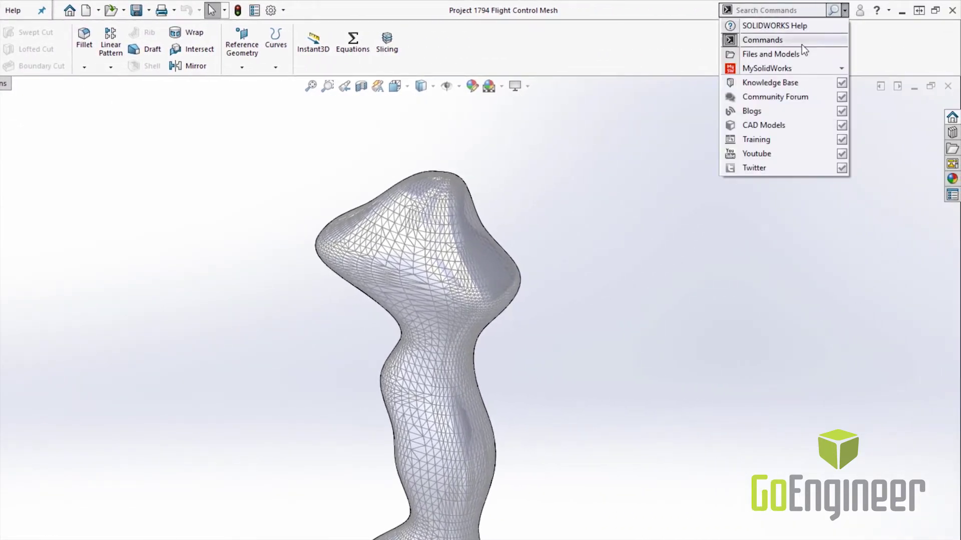
left_click(801, 43)
left_click(756, 10)
type("sli")
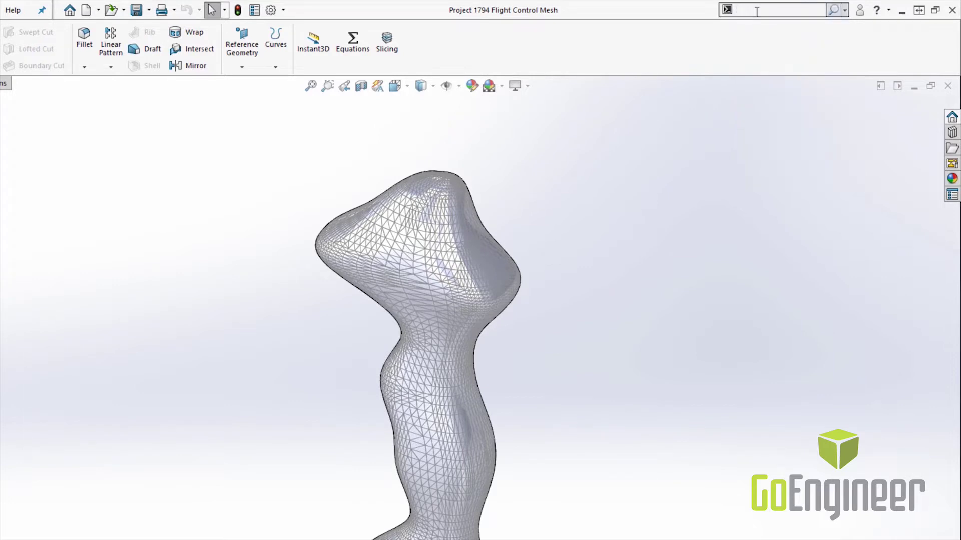
type("cin")
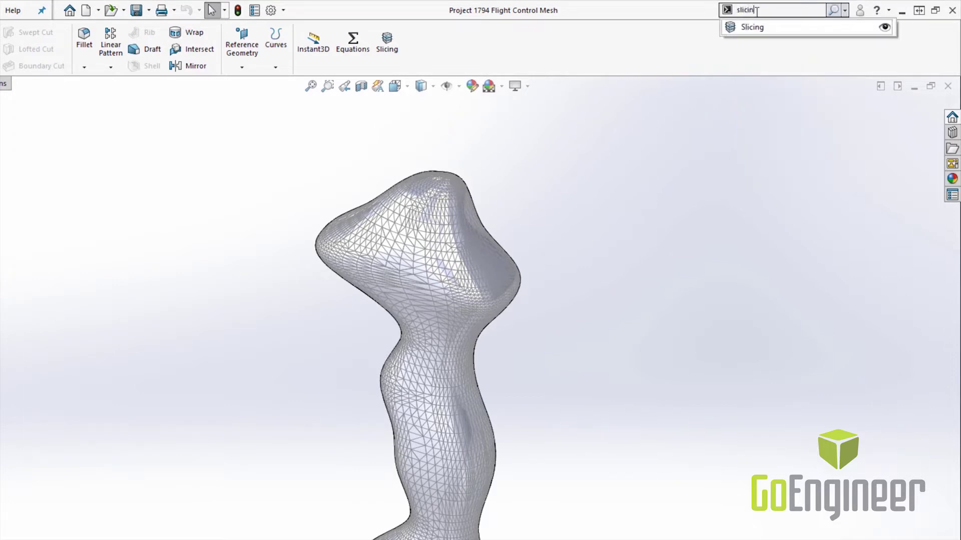
left_click_drag(751, 27, 455, 46)
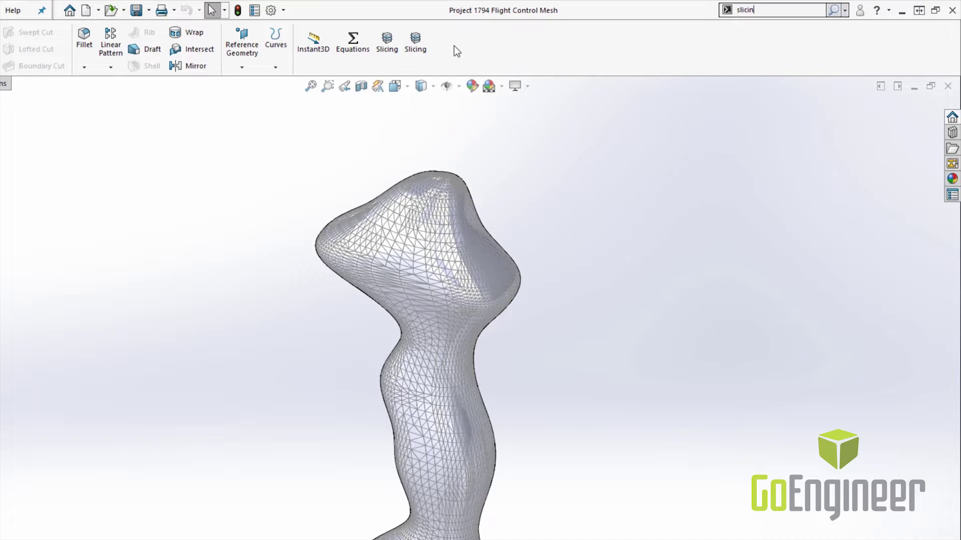
left_click_drag(415, 42, 630, 240)
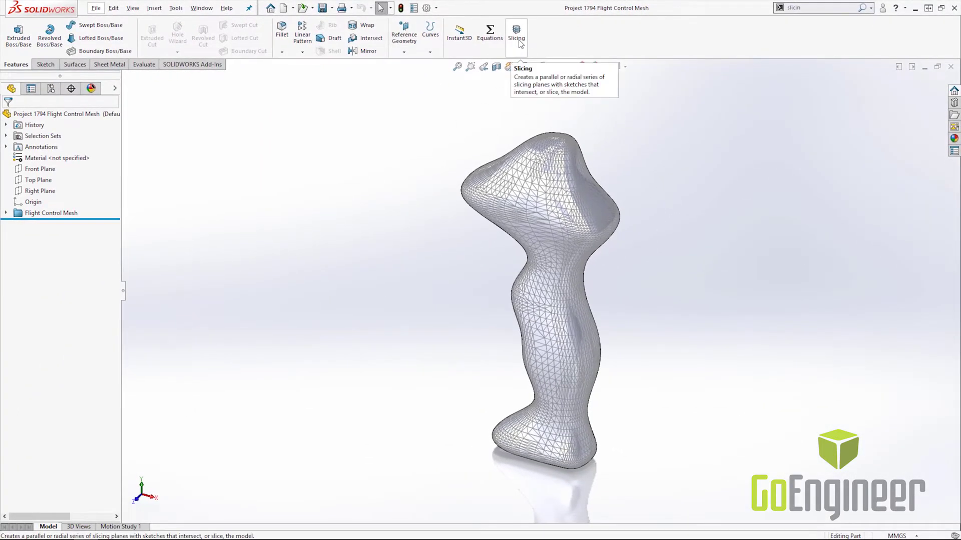
Begin slicing the flight control mesh from the Top Plane with a 12 mm offset between planes
left_click(517, 35)
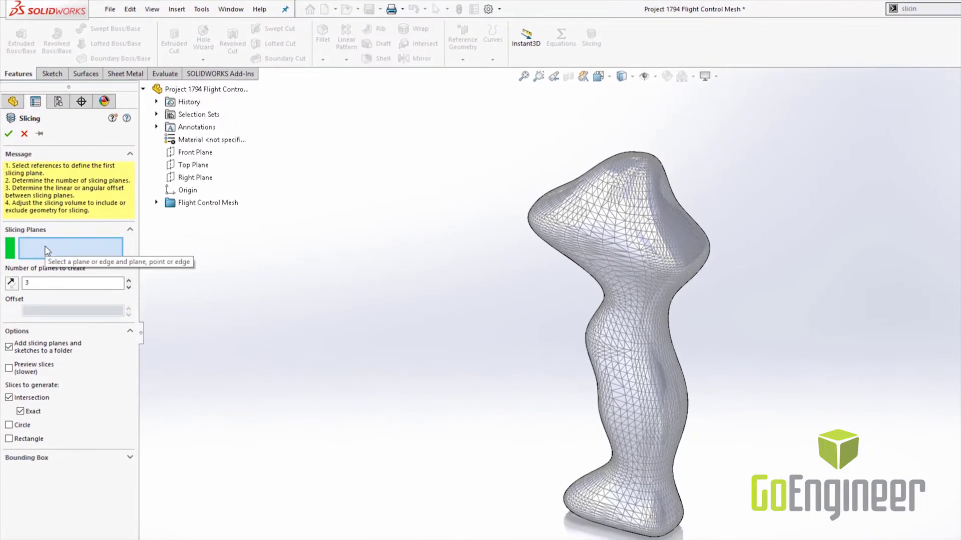
left_click(188, 170)
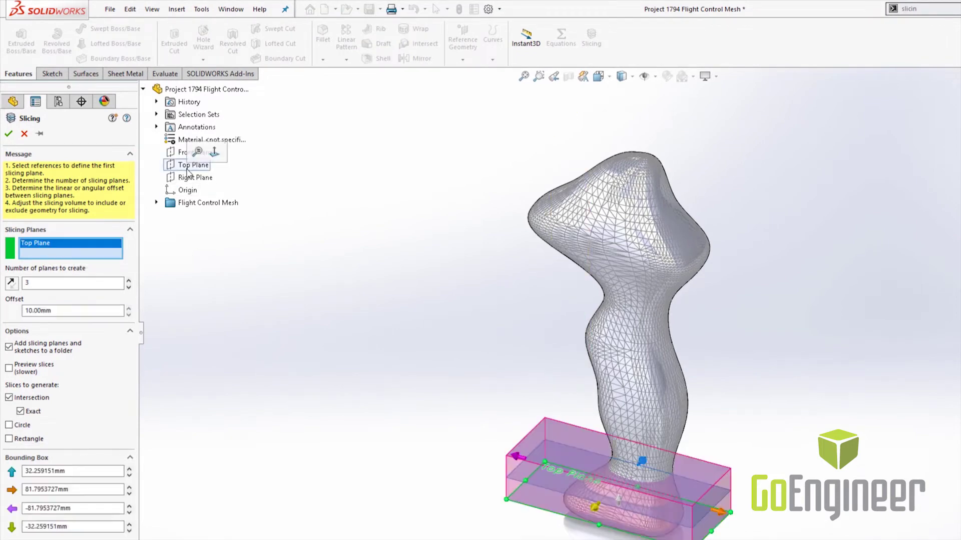
left_click(70, 311)
double_click(70, 312)
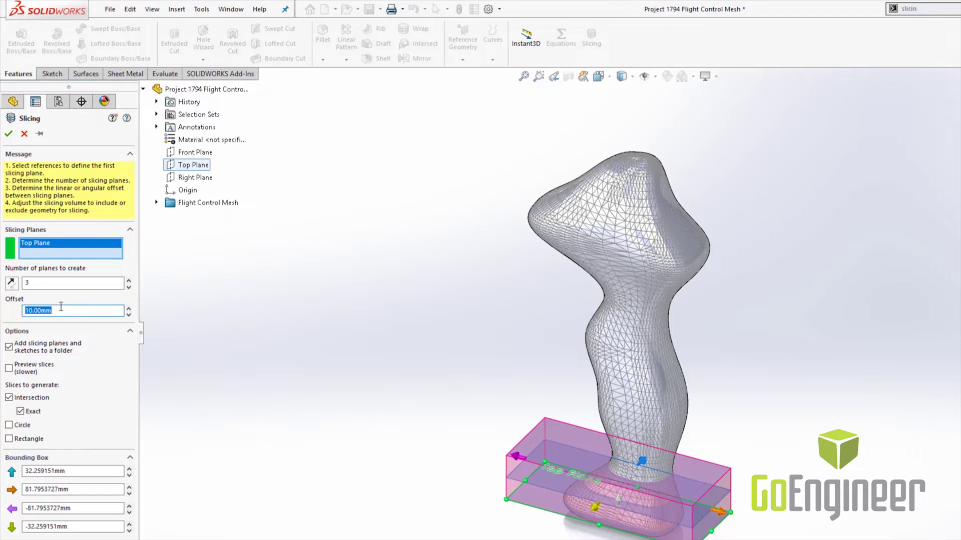
type("12")
Set the number of slicing planes to 13, turn off exact intersections, and create the slices
left_click(45, 282)
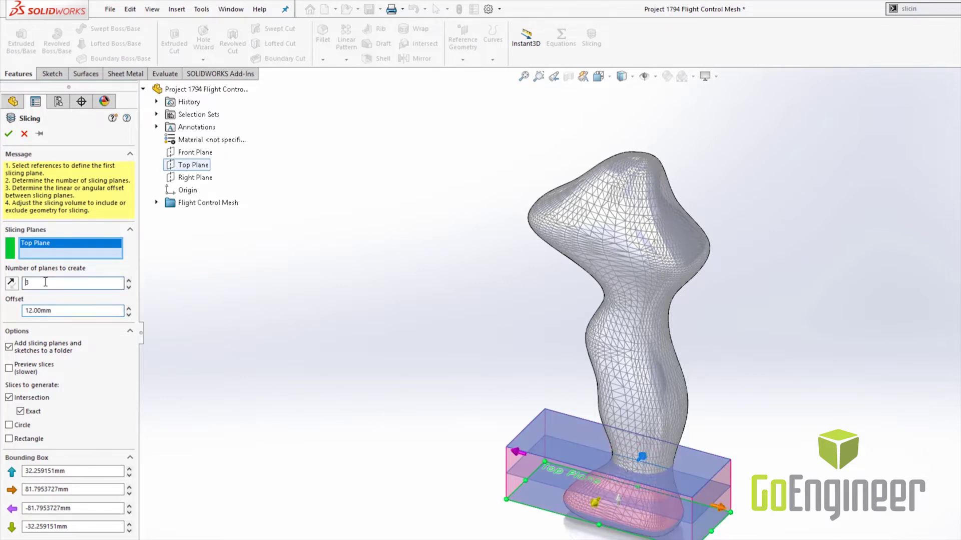
double_click(45, 282)
type("10")
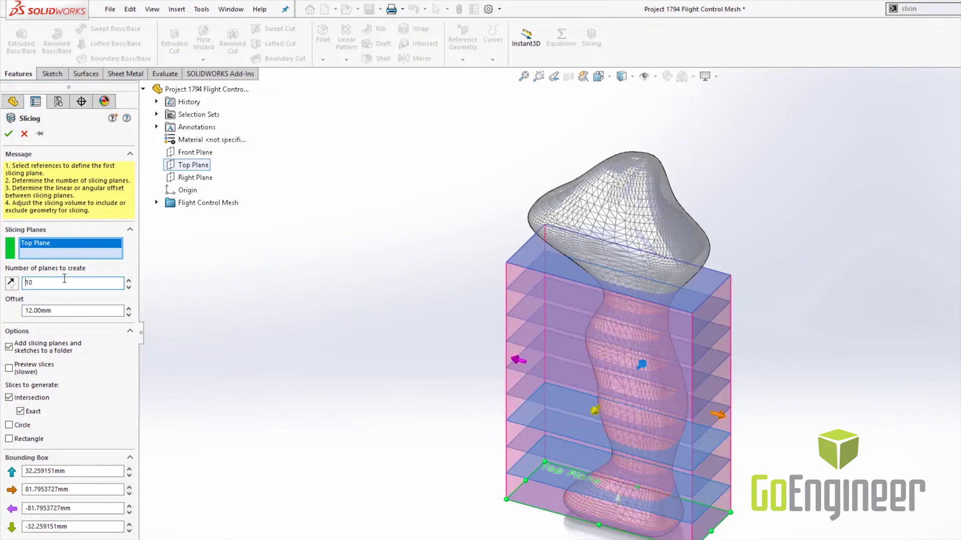
left_click(129, 281)
left_click(129, 280)
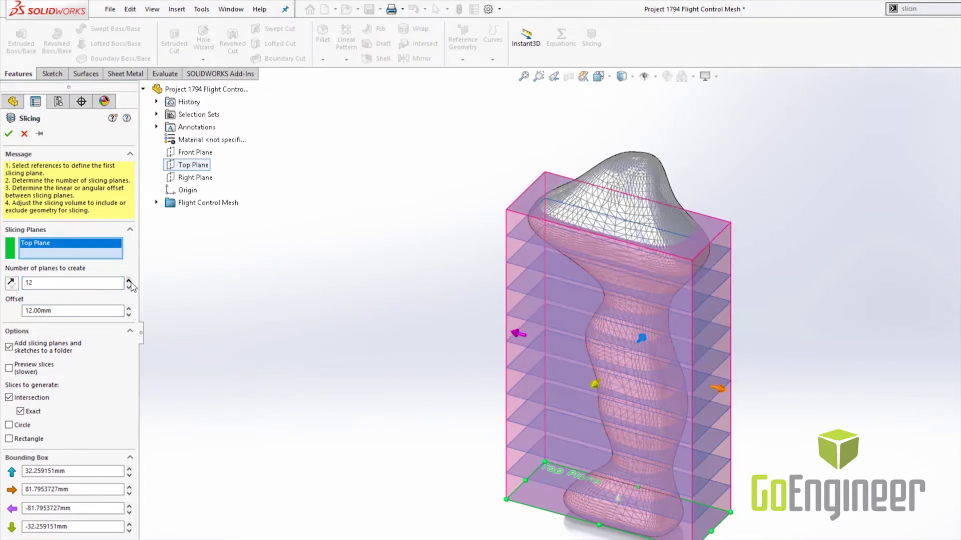
left_click(129, 280)
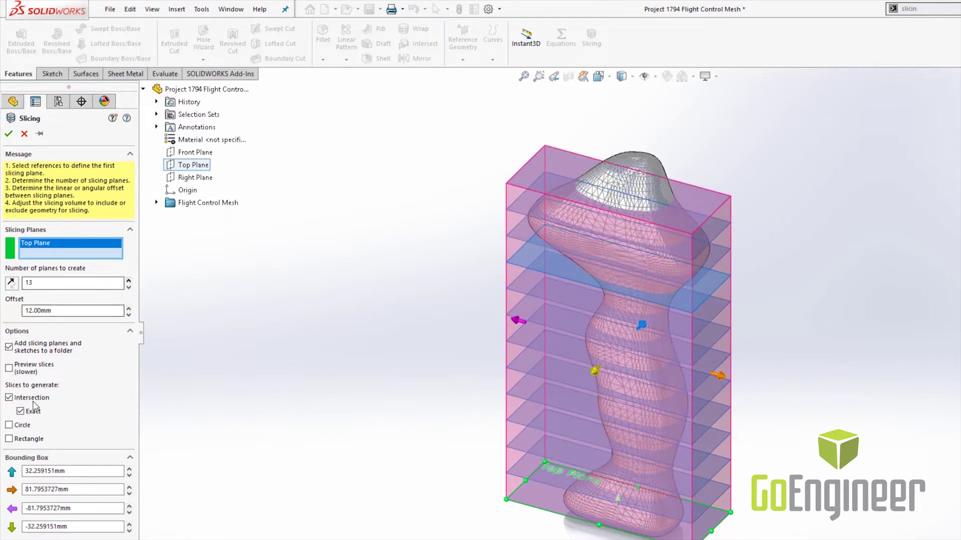
left_click(20, 412)
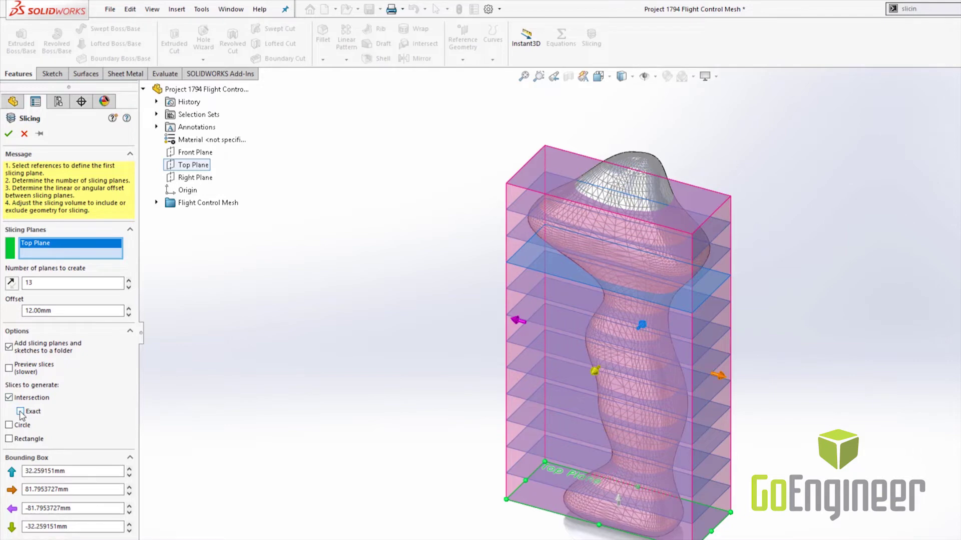
left_click(8, 135)
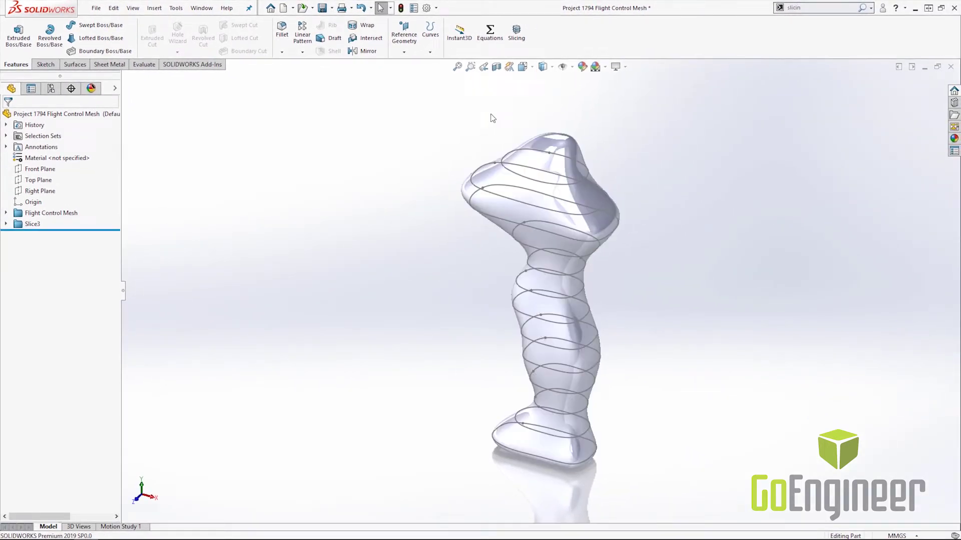
Check the planes and sketches in the new slice folder and hide the flight control mesh body
left_click(6, 224)
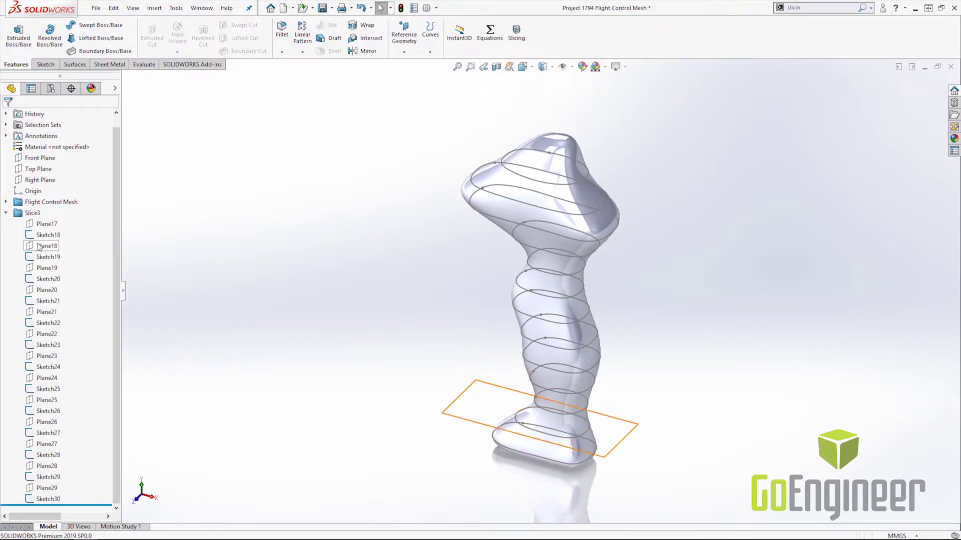
left_click(6, 214)
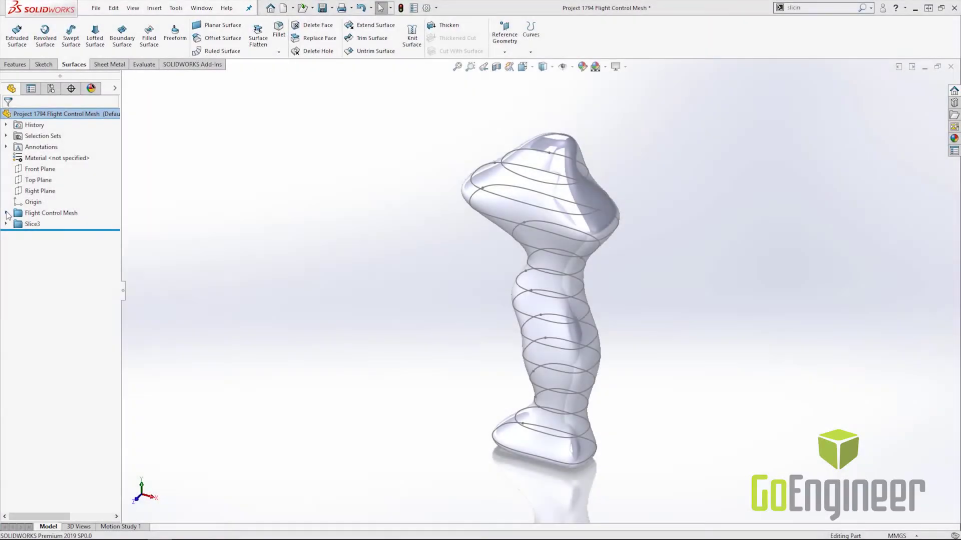
right_click(543, 166)
left_click(560, 145)
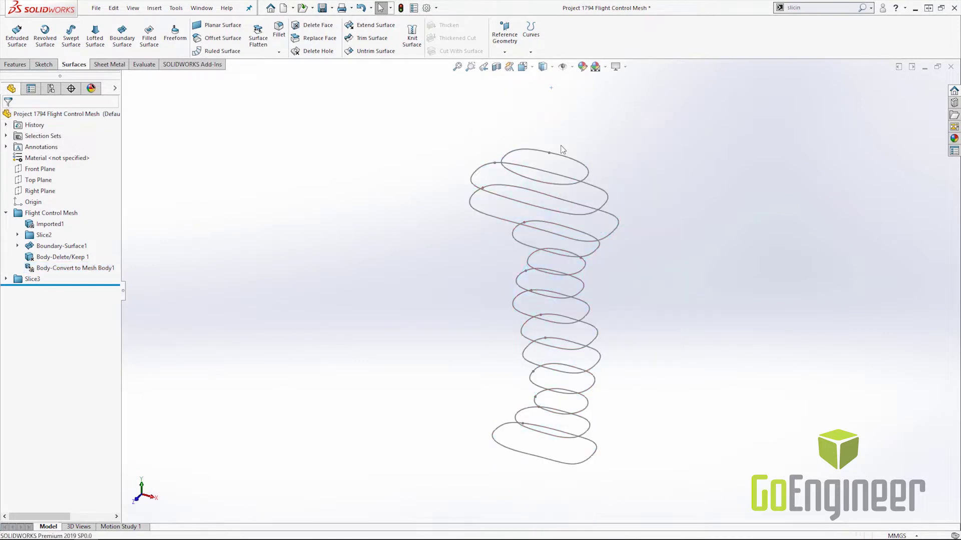
Start a lofted surface with the topmost slice sketch and the slice sketch below it as profiles
left_click(105, 44)
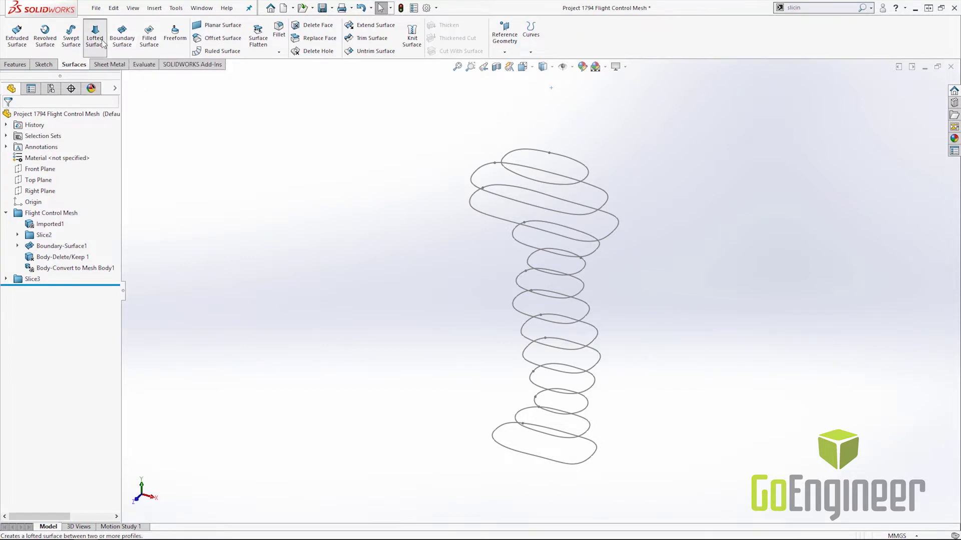
left_click(589, 178)
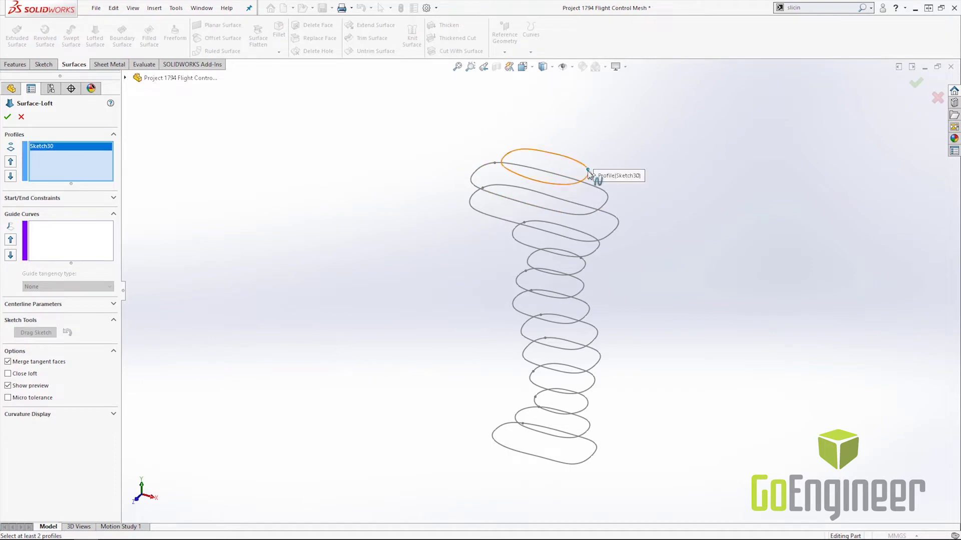
left_click(601, 211)
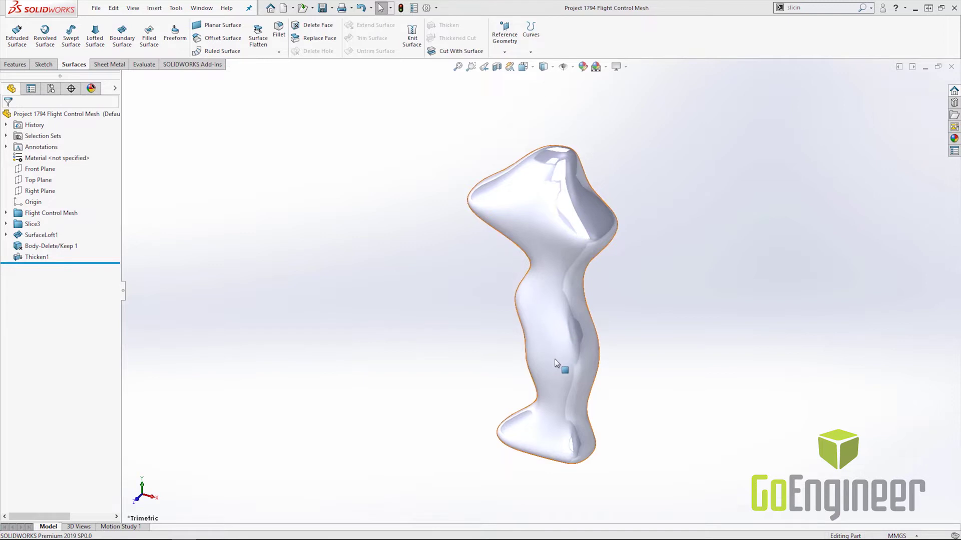
Inspect the interior of the thickened flight control body with a section view
left_click(497, 66)
mouse_move(518, 321)
left_mouse_down()
mouse_move(502, 331)
mouse_move(518, 313)
left_mouse_up()
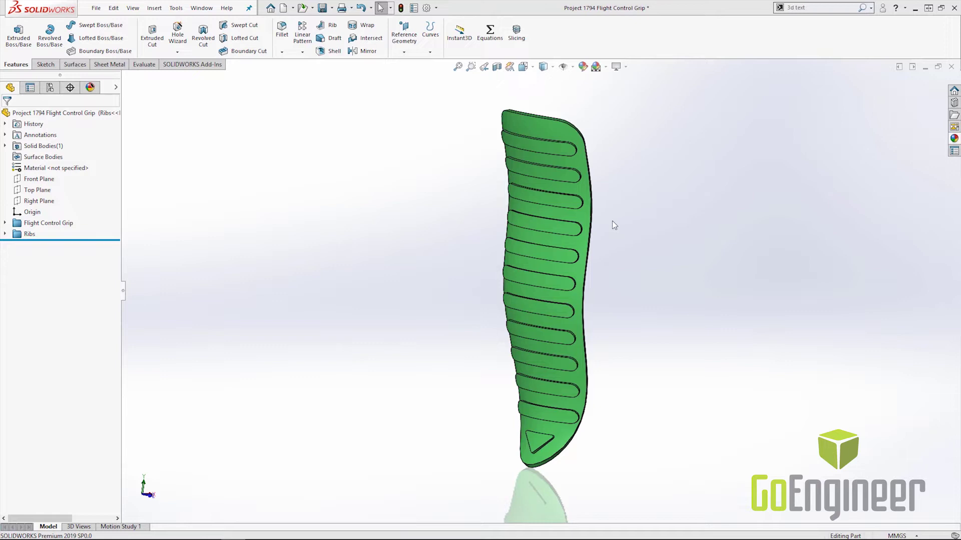
Review the features in the grip's Ribs folder and roll the model back to before that folder
left_click(5, 235)
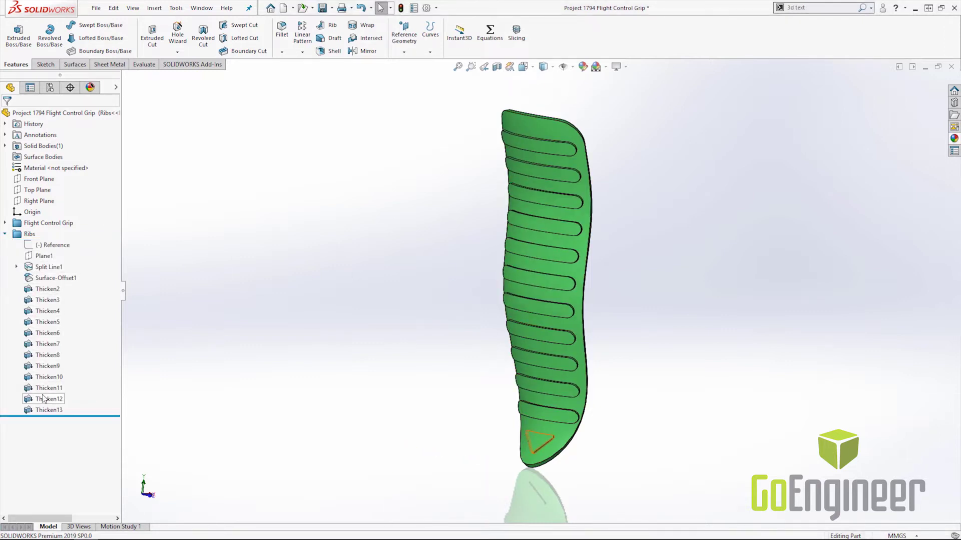
left_click(6, 234)
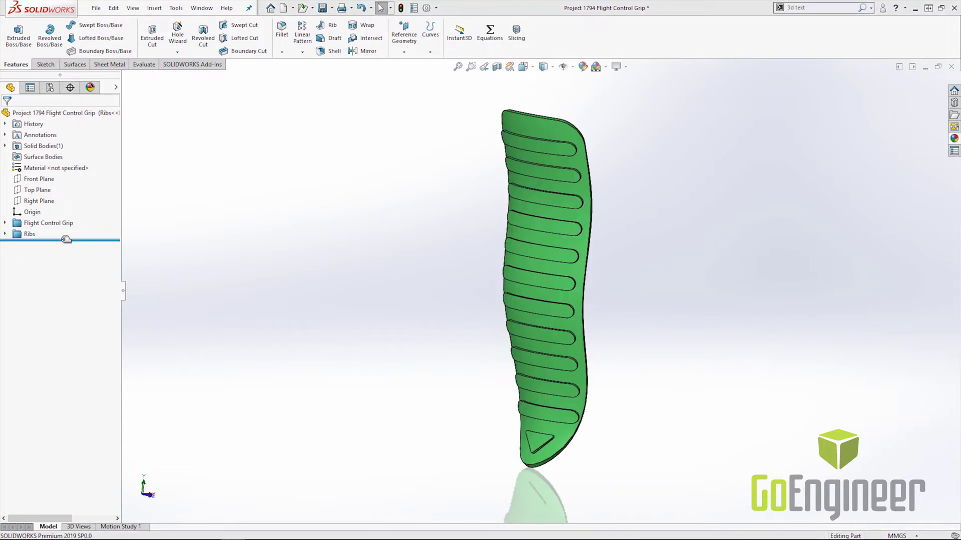
left_click_drag(66, 240, 70, 229)
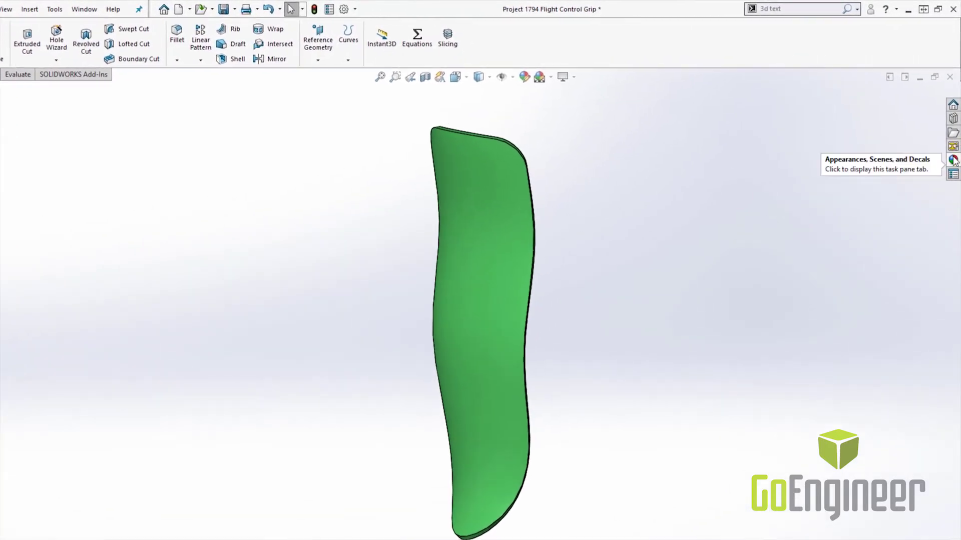
Apply the Honeycomb appearance from the Miscellaneous 3D Textures to the grip's broad curved face only
left_click(953, 160)
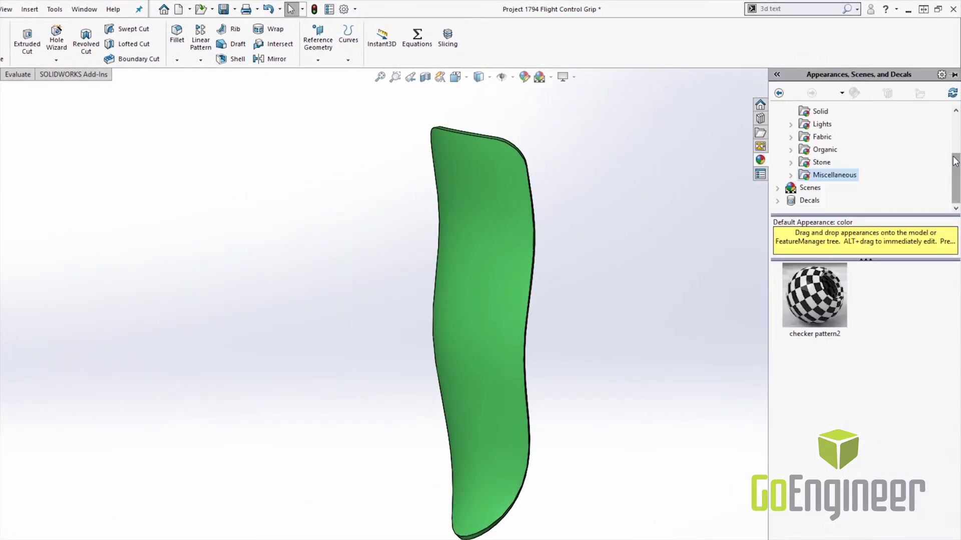
left_click(791, 175)
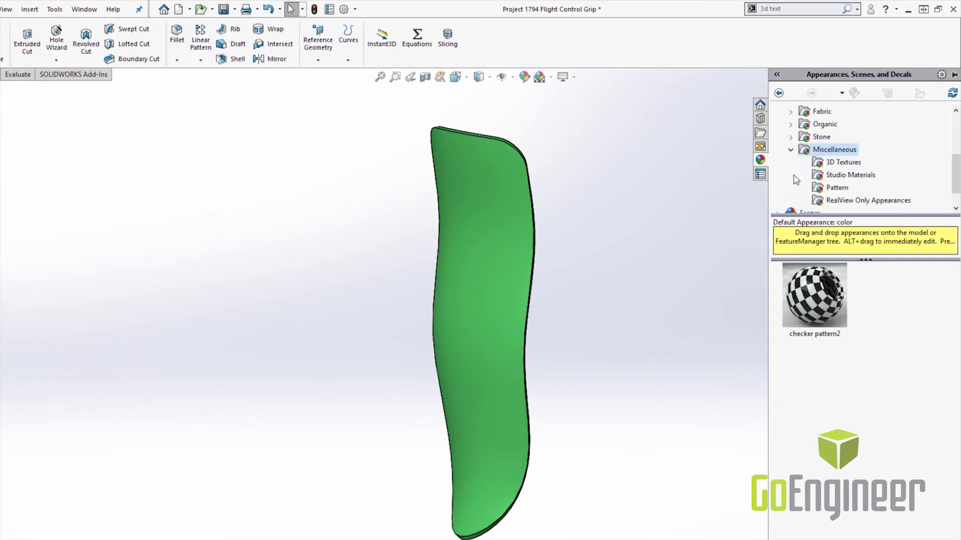
left_click(836, 163)
left_click_drag(955, 285, 956, 367)
left_click(903, 326)
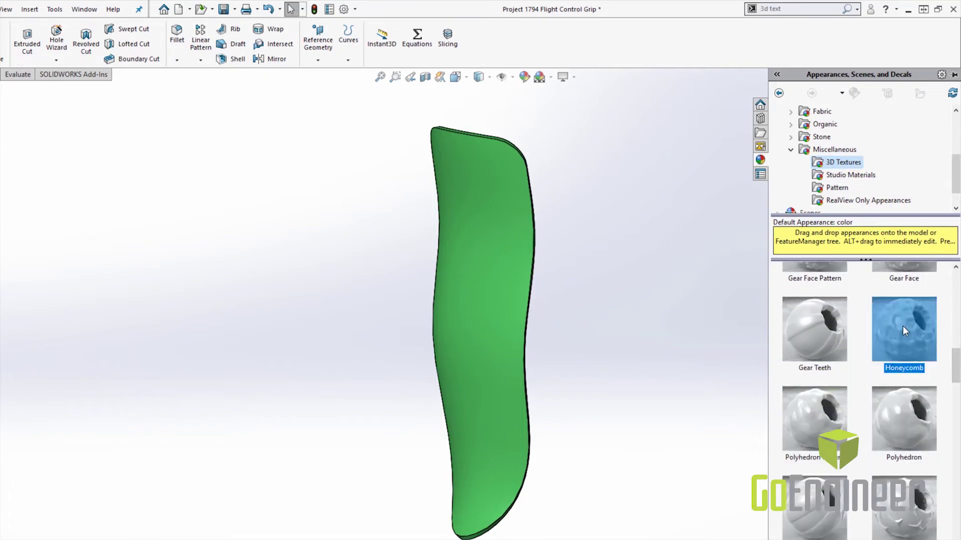
left_click_drag(902, 326, 477, 299)
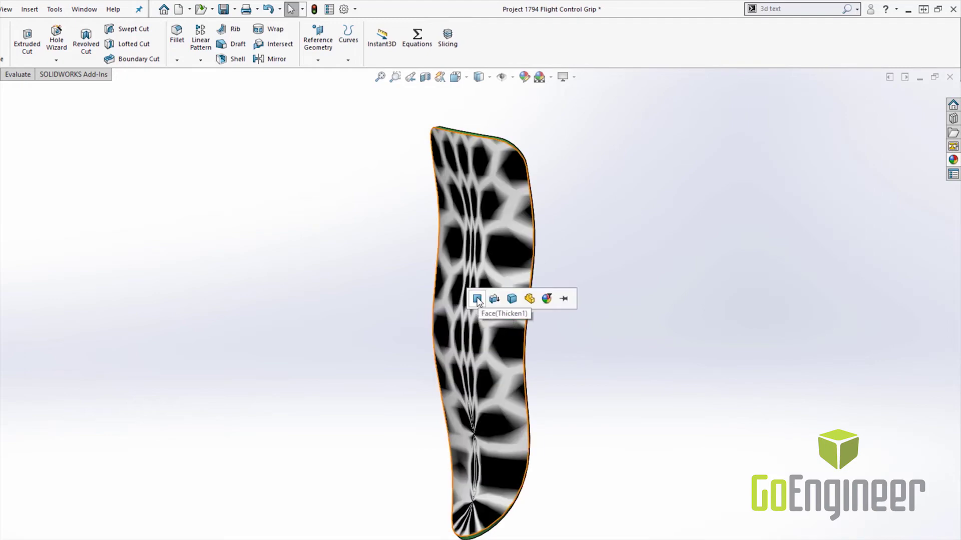
left_click(477, 299)
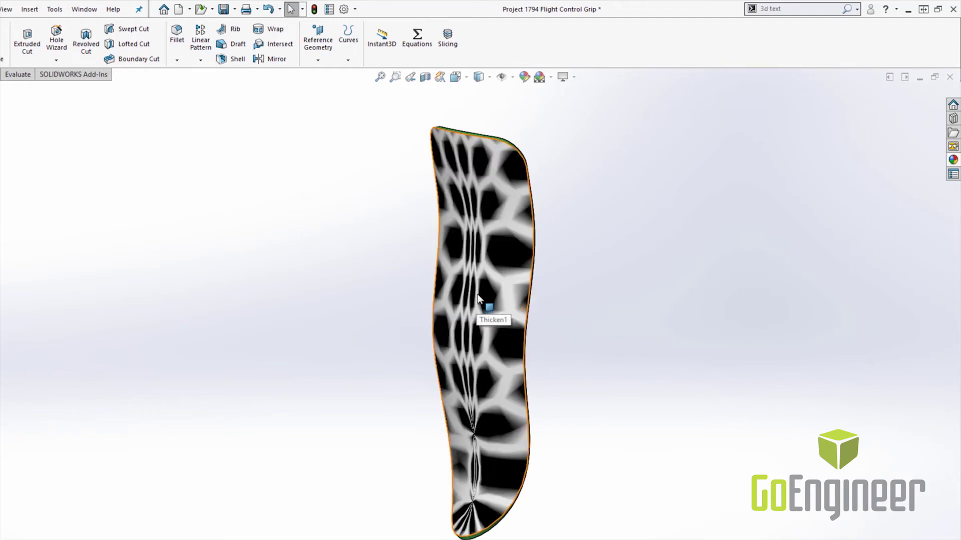
Edit the Honeycomb appearance on the grip face and change its mapping type to Projection
left_click(478, 295)
right_click(479, 295)
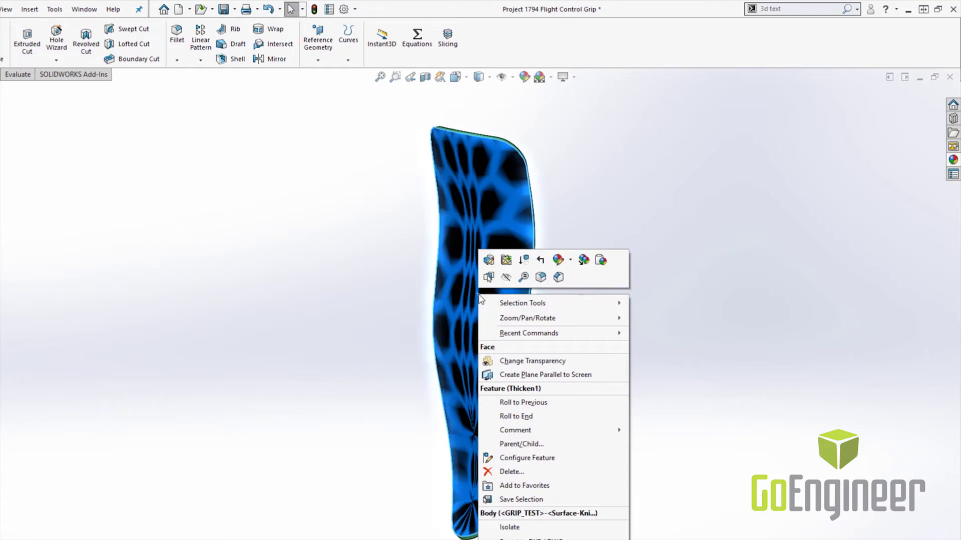
left_click(559, 264)
left_click(622, 290)
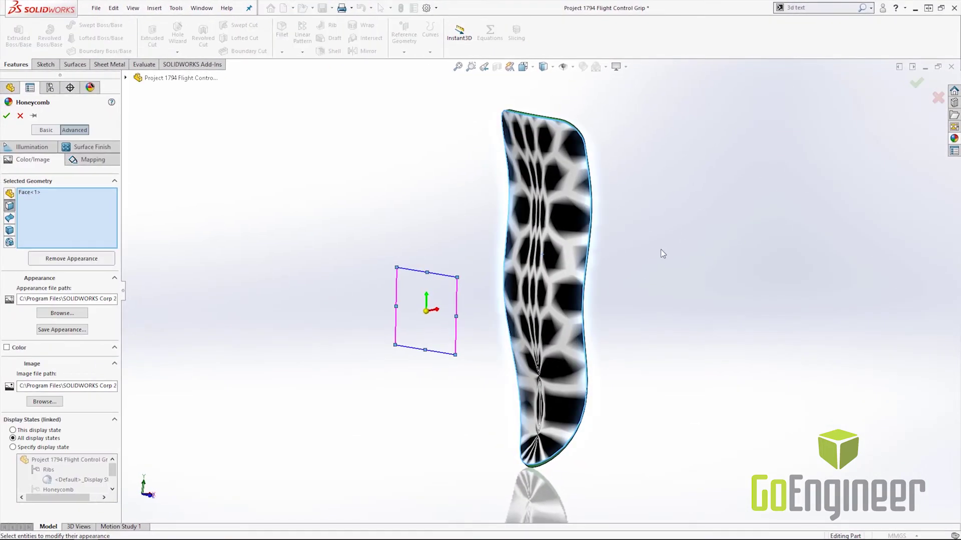
left_click(90, 163)
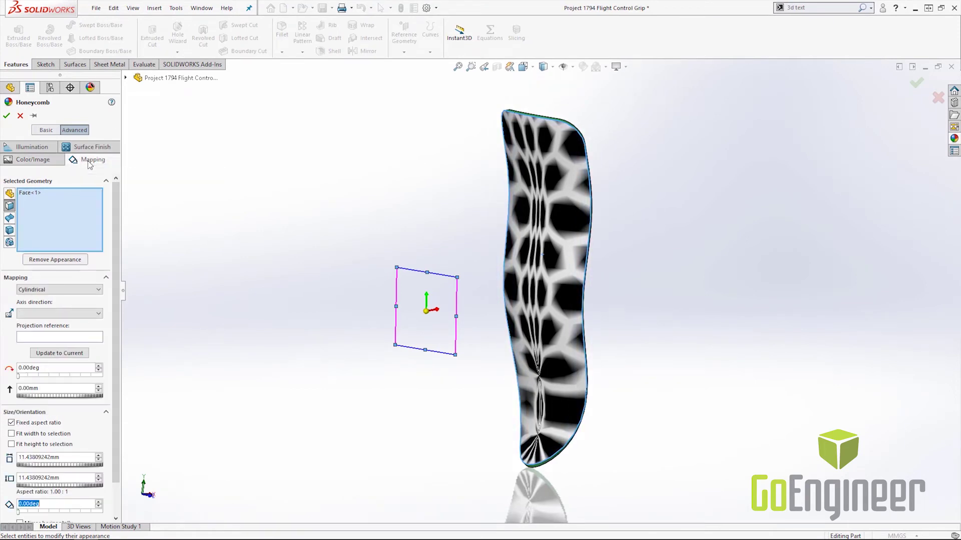
left_click(50, 291)
left_click(47, 307)
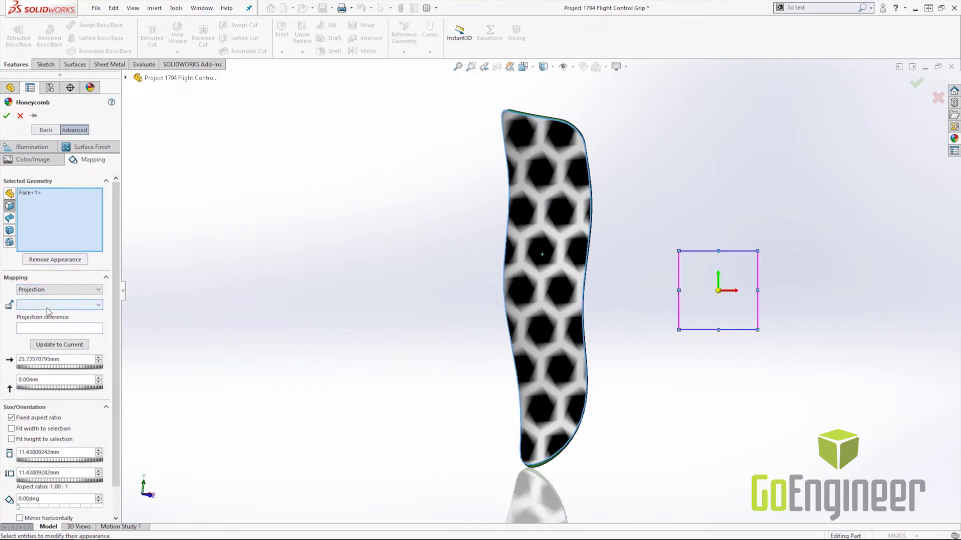
Project the honeycomb mapping along YZ, set its width and height to 5 mm with fixed aspect ratio, and accept the appearance
left_click(47, 307)
left_click(34, 328)
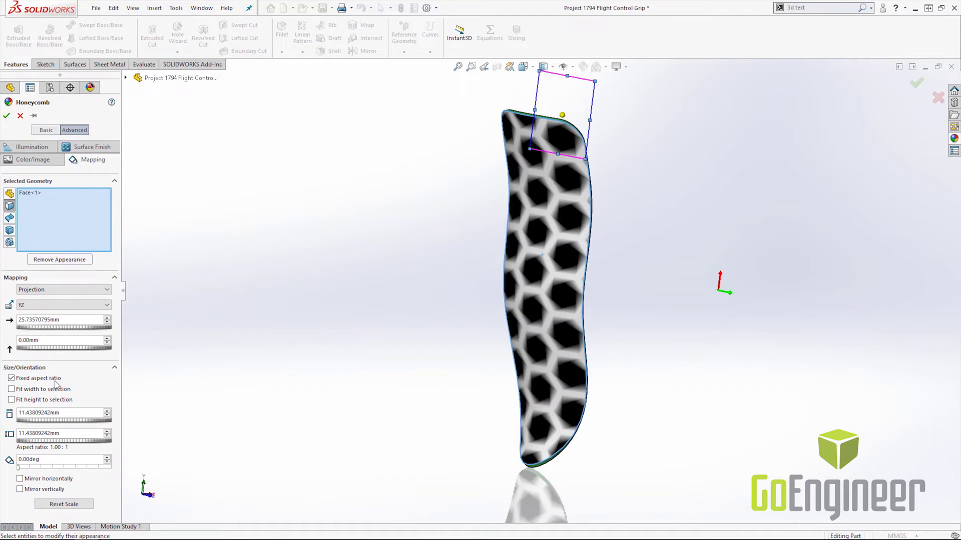
double_click(70, 414)
type("5")
key("Return")
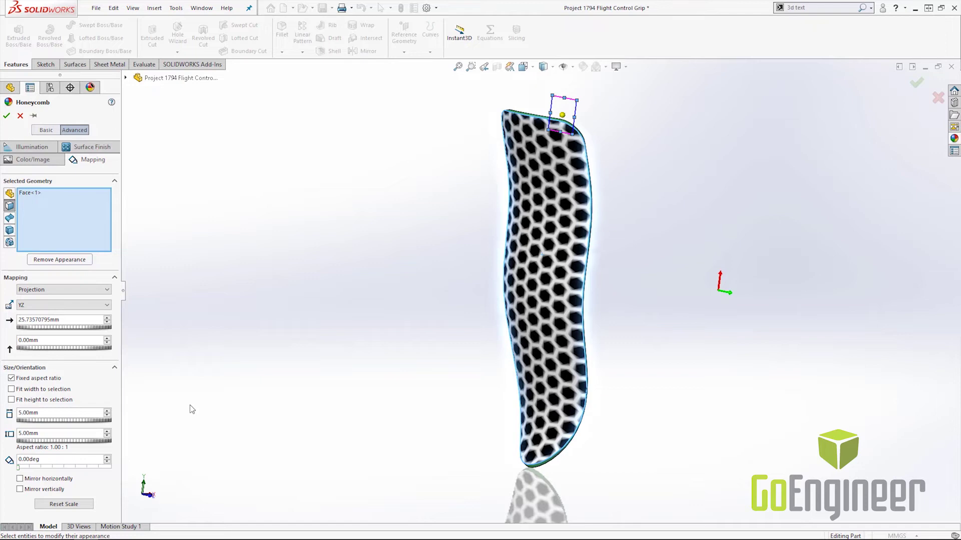
left_click(6, 116)
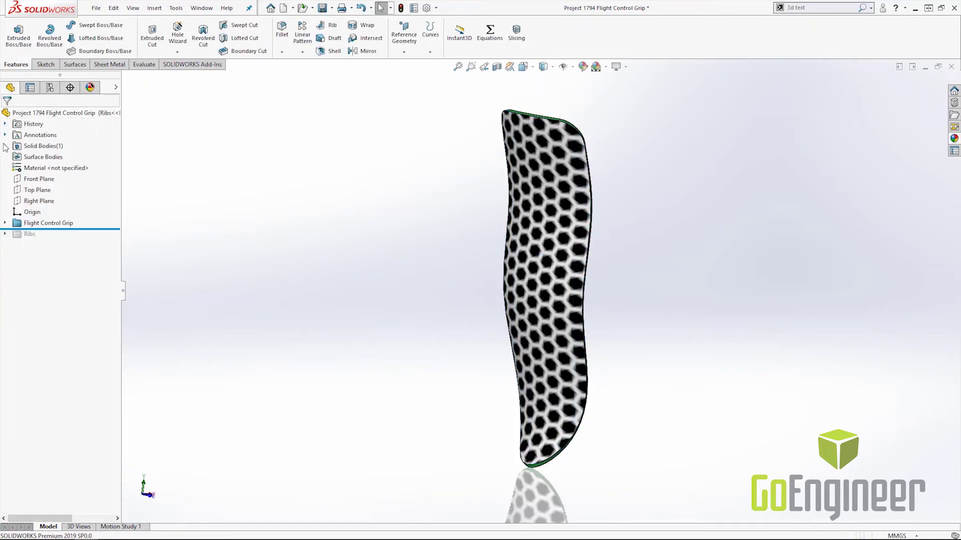
Convert the Honeycomb appearance on the grip's solid body with 3D Texture, showing the model shaded without edges
left_click(5, 146)
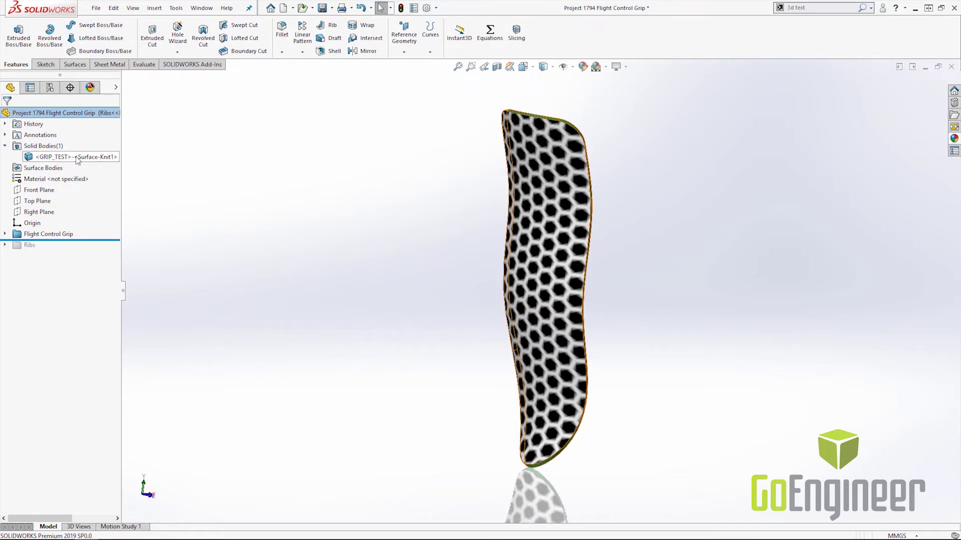
right_click(78, 160)
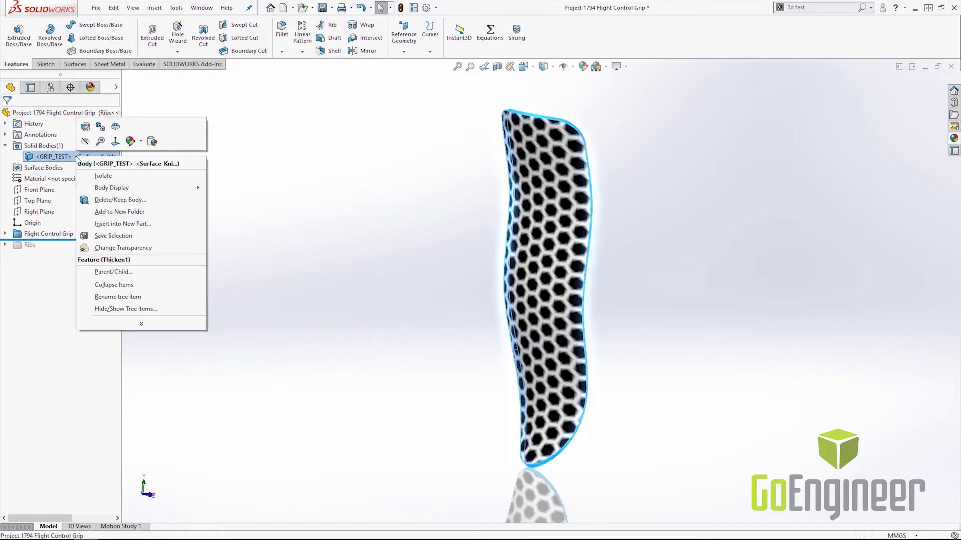
left_click(116, 128)
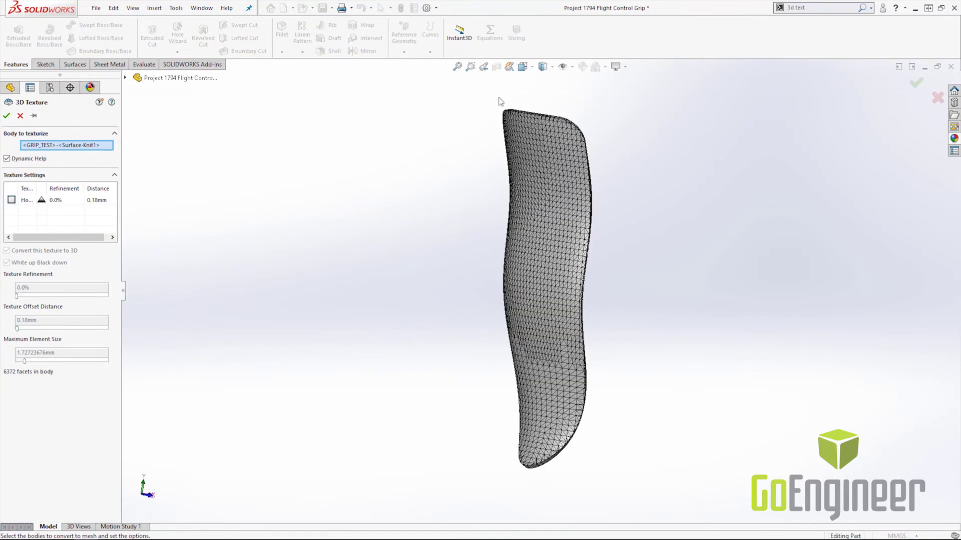
left_click(552, 67)
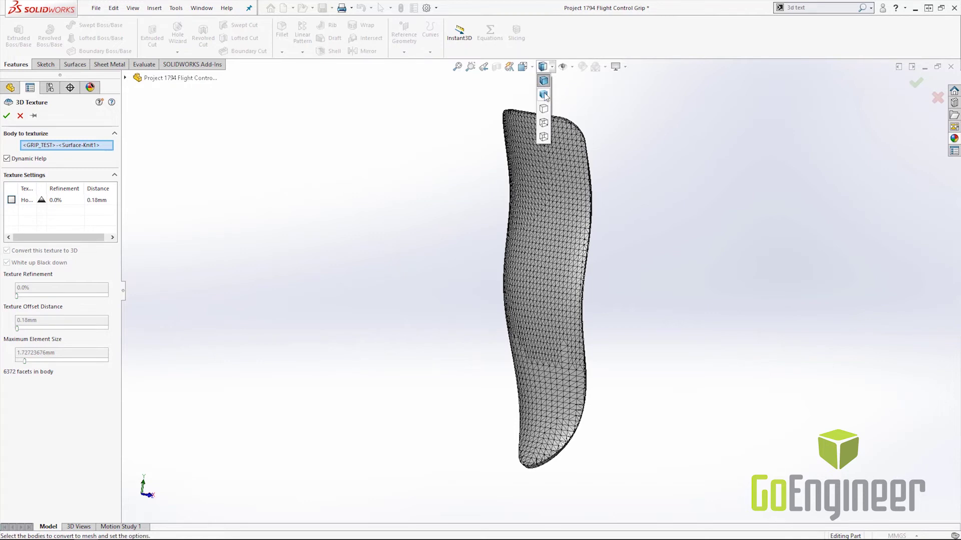
left_click(544, 94)
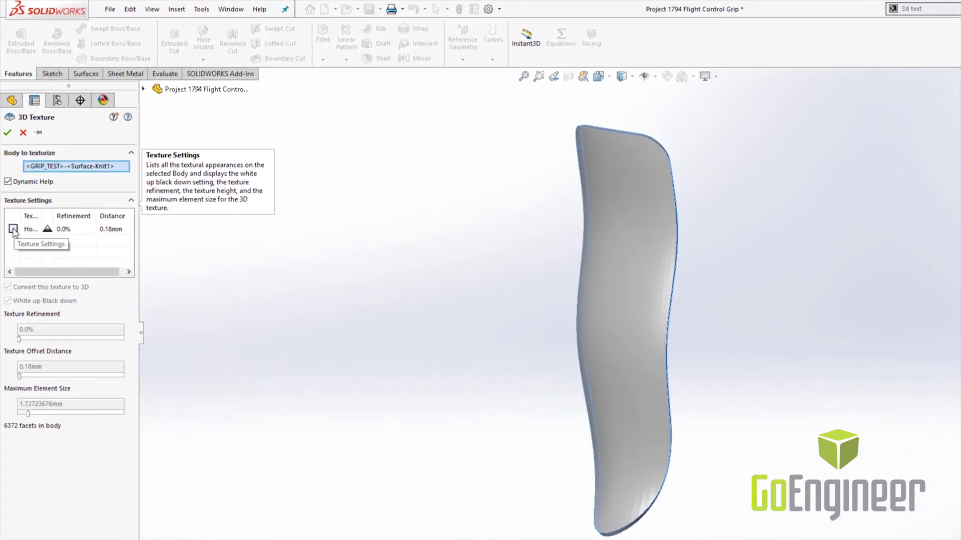
left_click(13, 230)
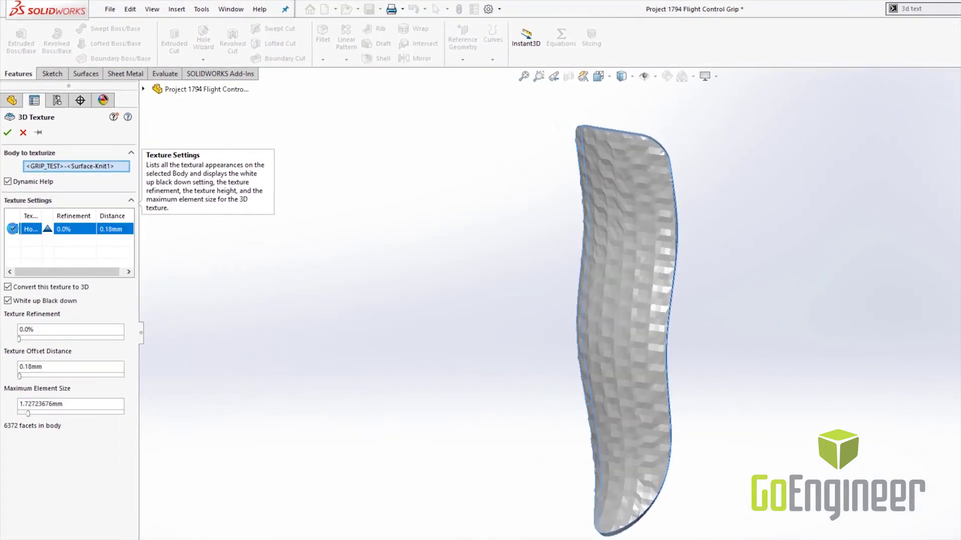
Set the 3D texture's refinement to 0.7%, offset distance to 0.38 mm and maximum element size to 0.20 mm, and accept it
left_click(53, 330)
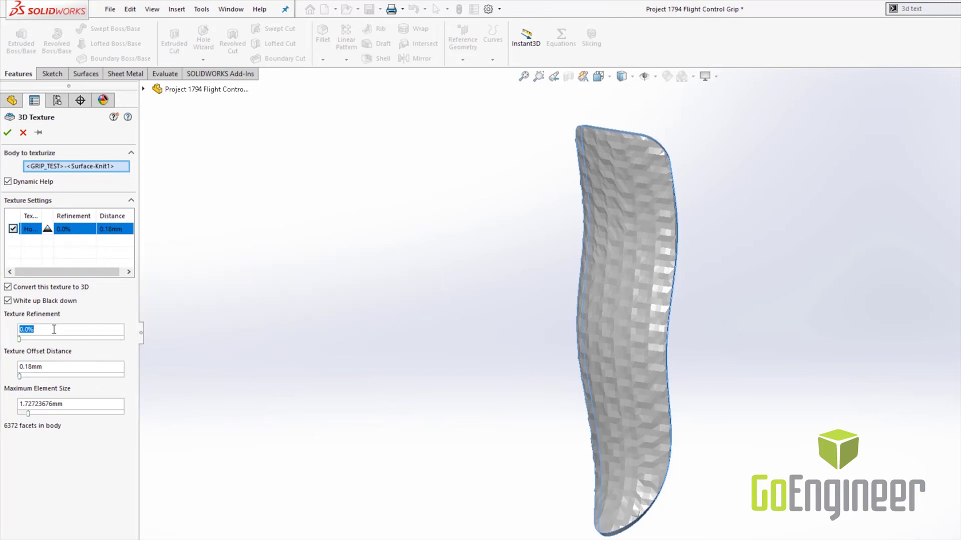
type(".7")
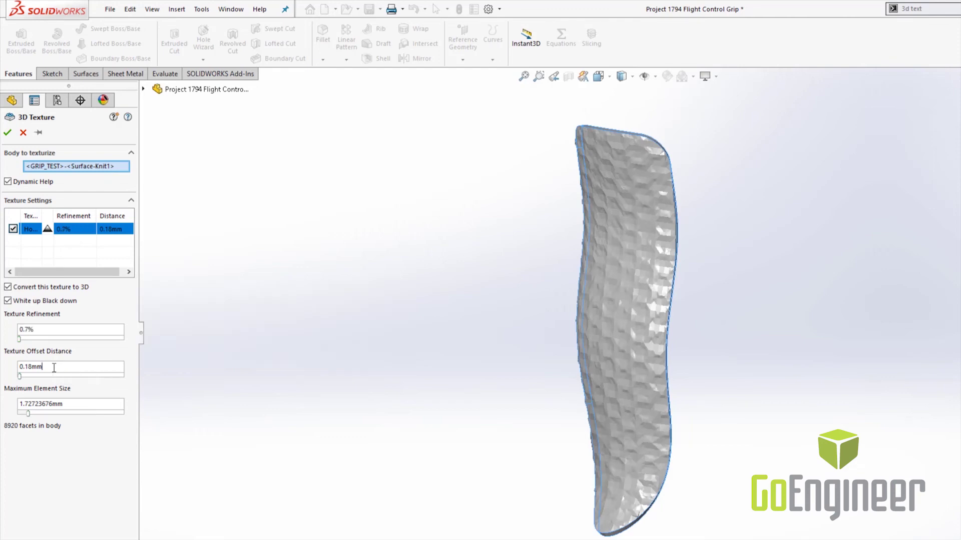
double_click(54, 367)
type(".38")
mouse_move(71, 403)
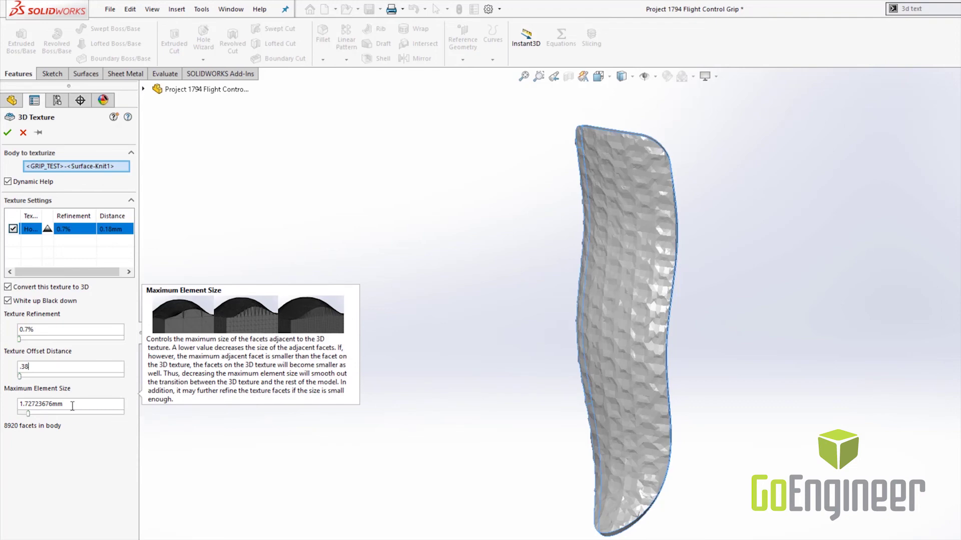
left_click(71, 405)
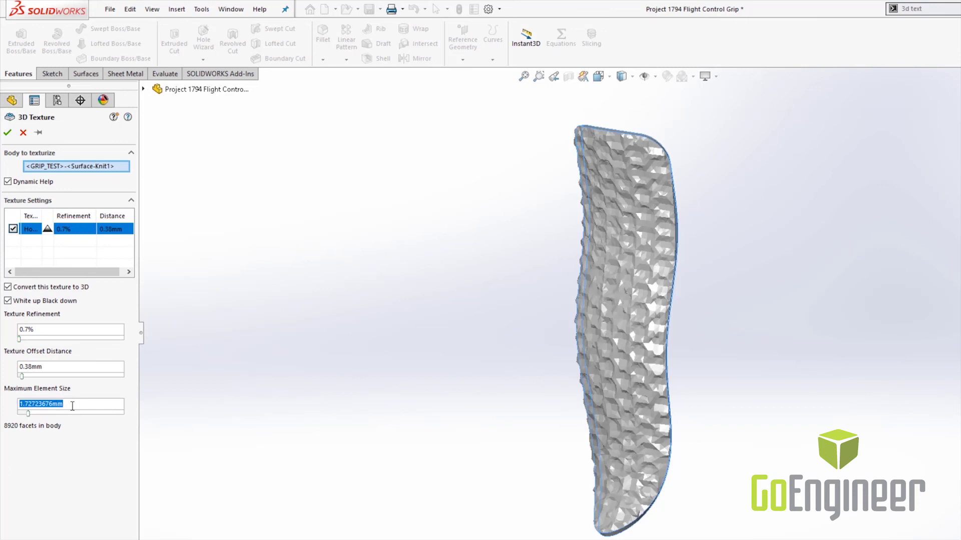
type(".2")
left_click(213, 397)
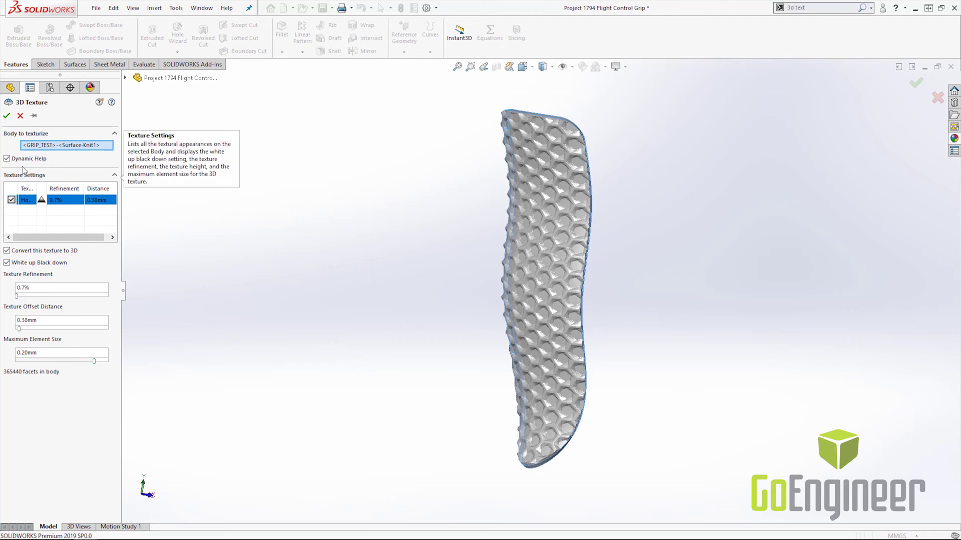
left_click(6, 115)
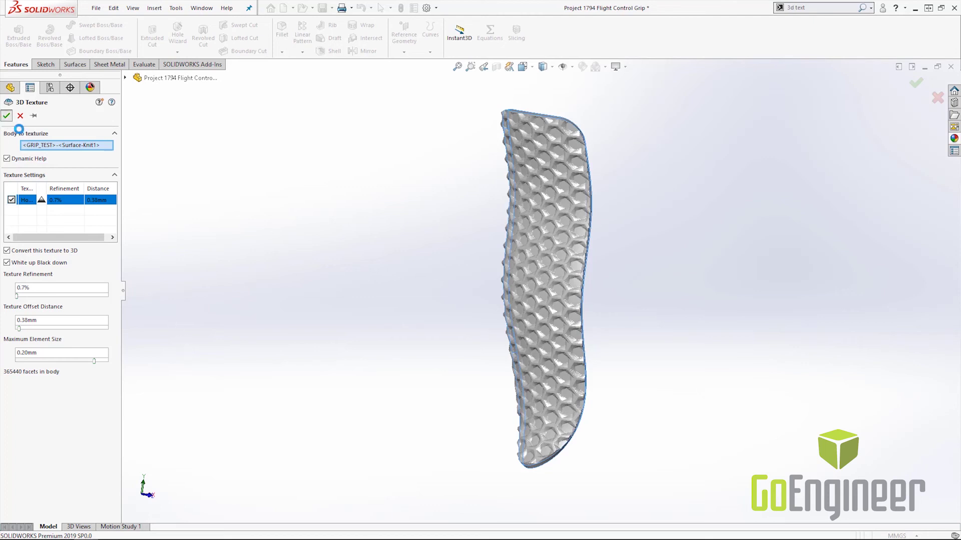